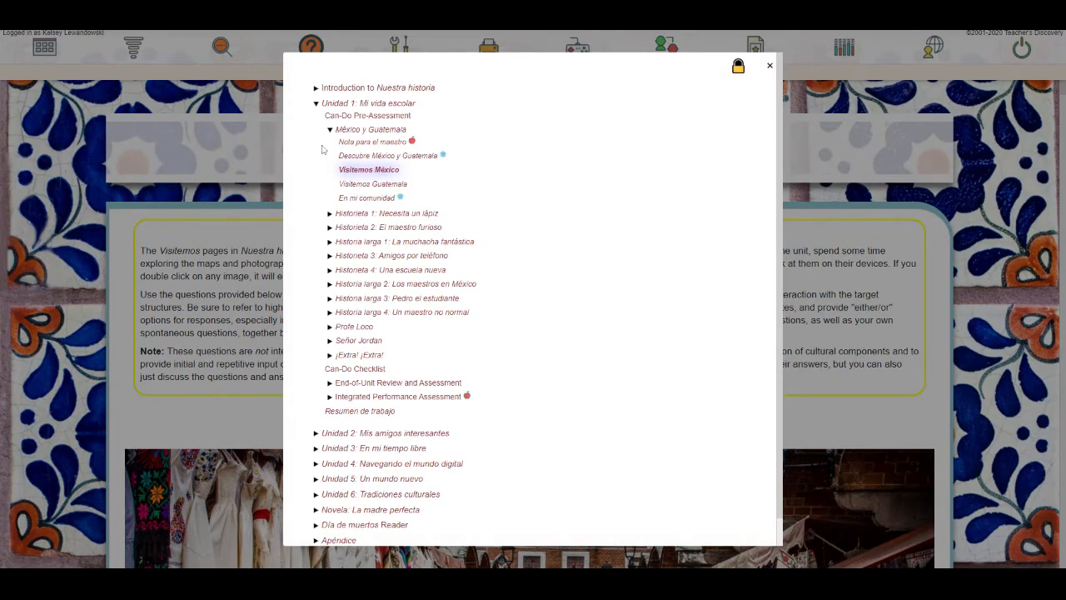
Collapse México y Guatemala and Unidad 1 in the directory to review the unit list, and close the directory
click(329, 130)
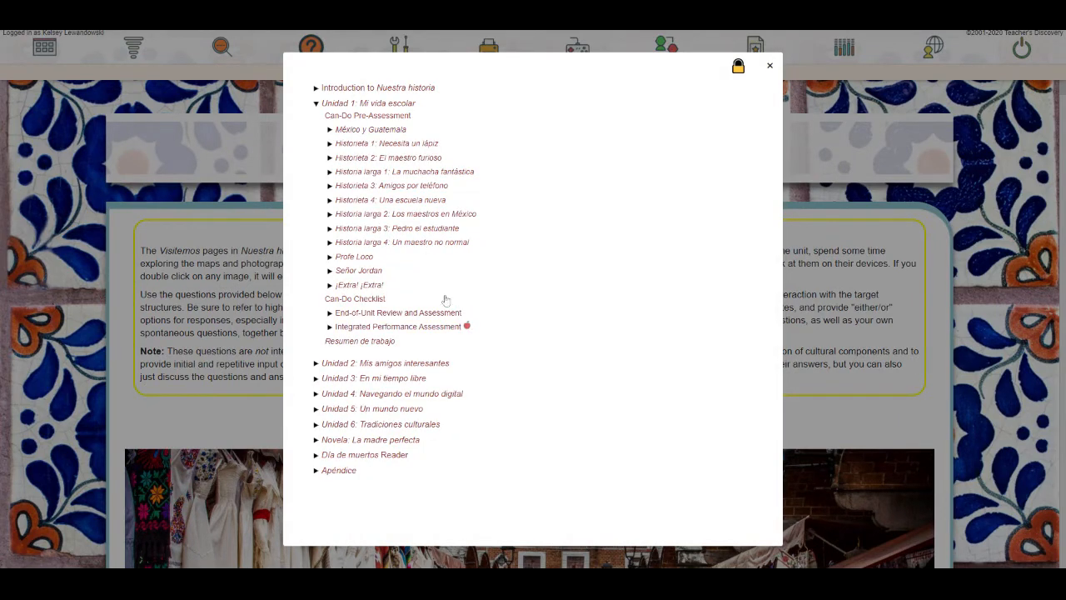
click(316, 103)
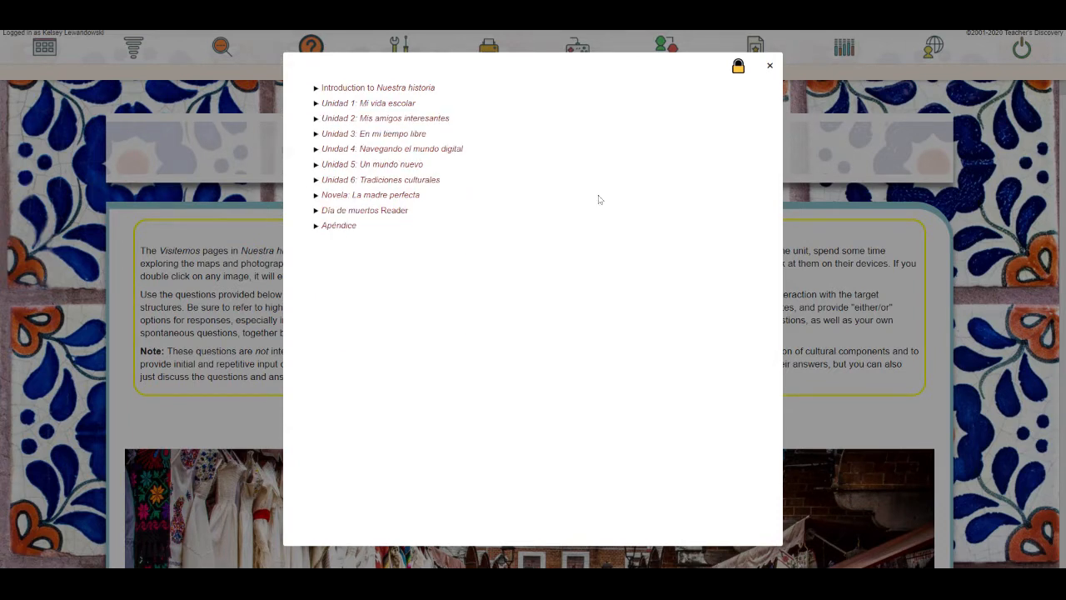
click(770, 66)
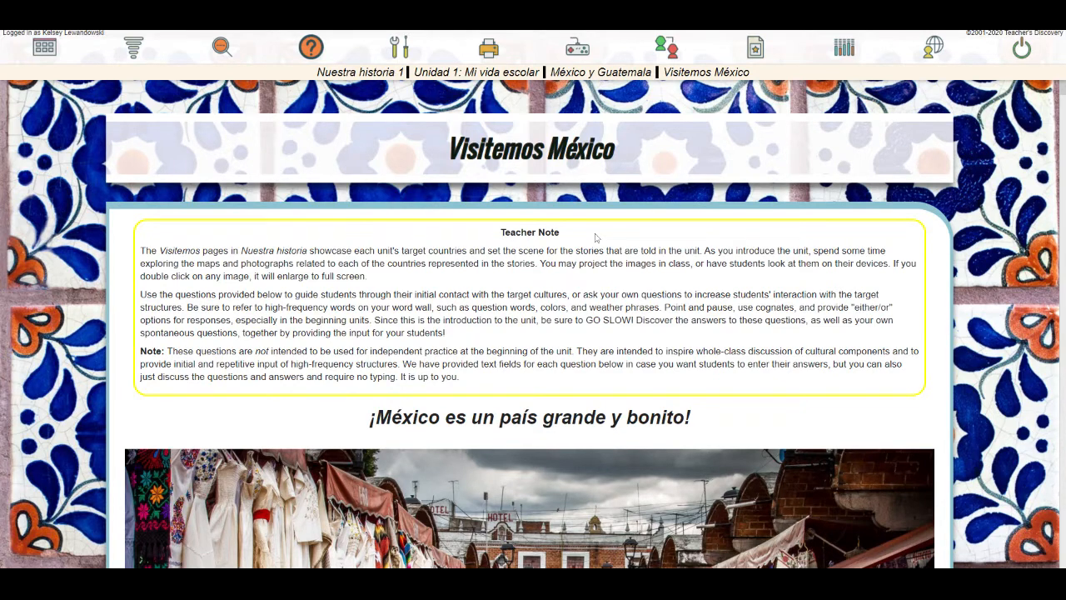
Open the Voces Editor and set Historieta 3: El hombre bajo in Unidad 2 to Teacher Only
mouse_move(929, 53)
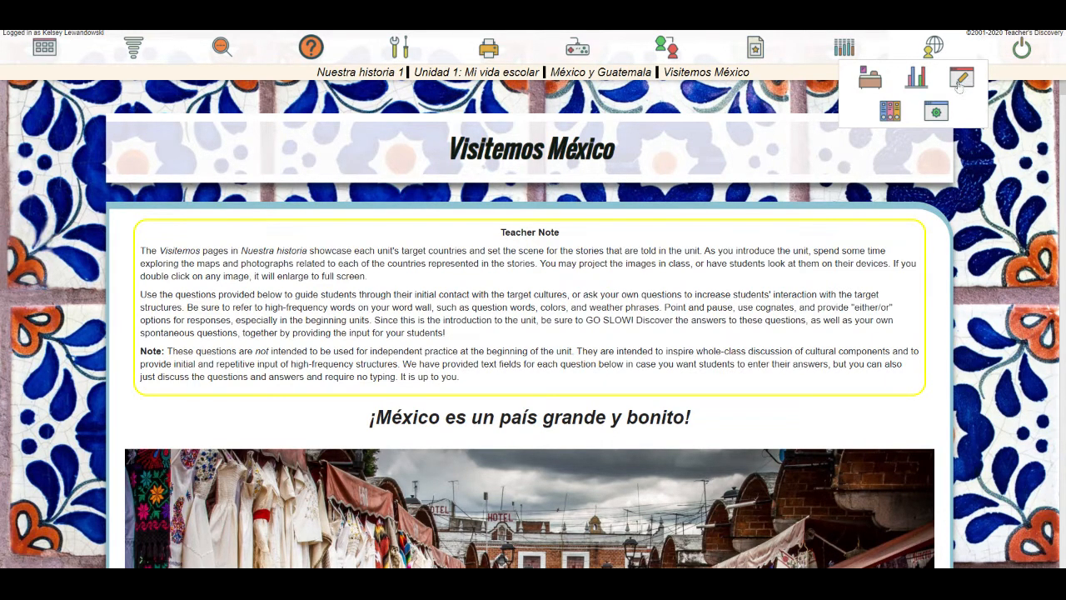
click(962, 81)
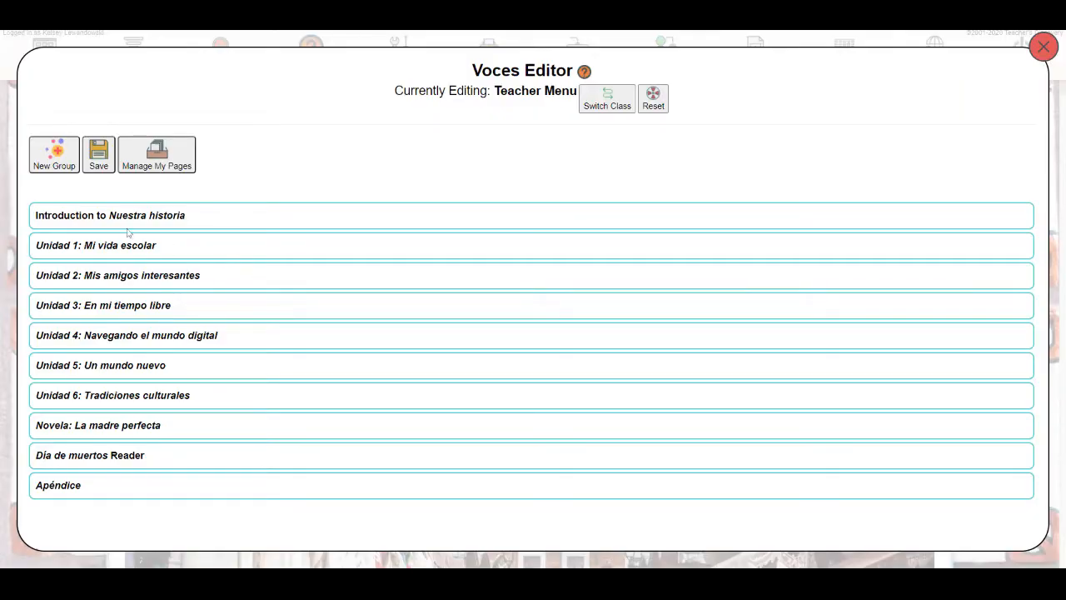
click(73, 281)
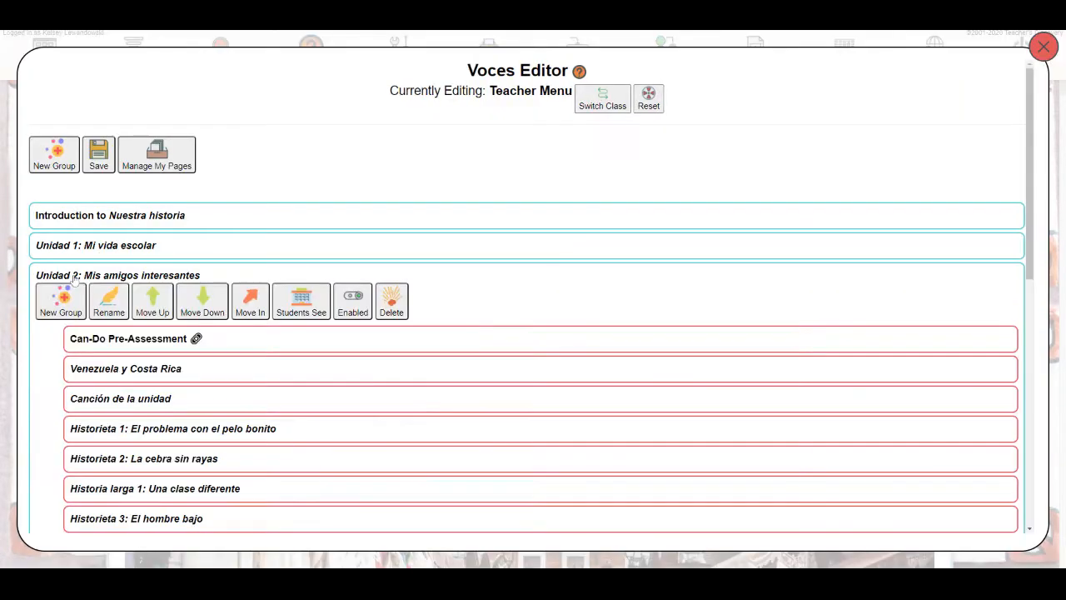
scroll(313, 146, down, 1)
scroll(312, 145, down, 3)
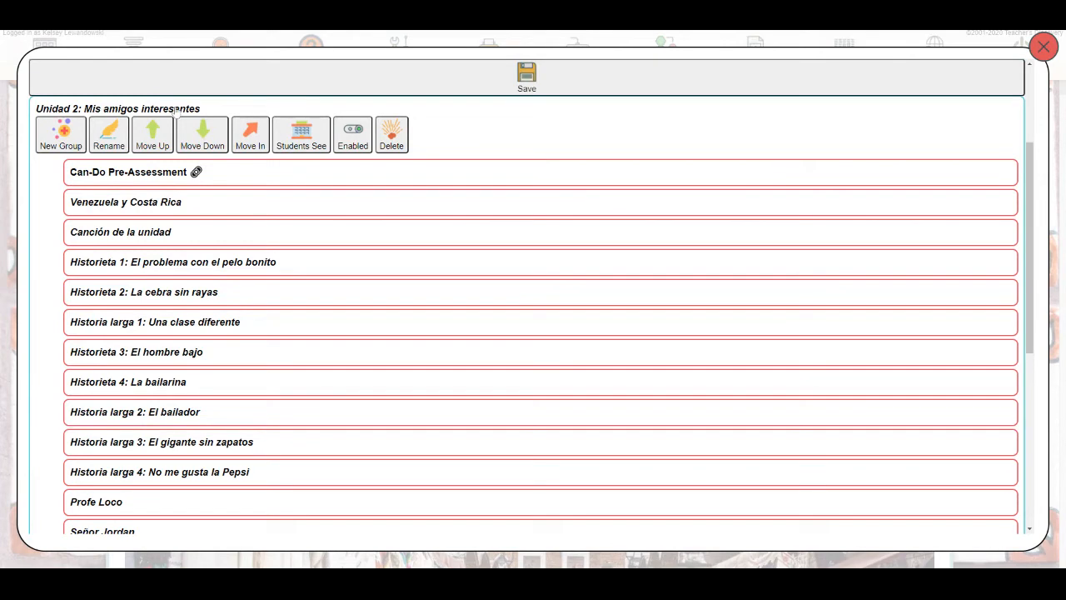
click(128, 353)
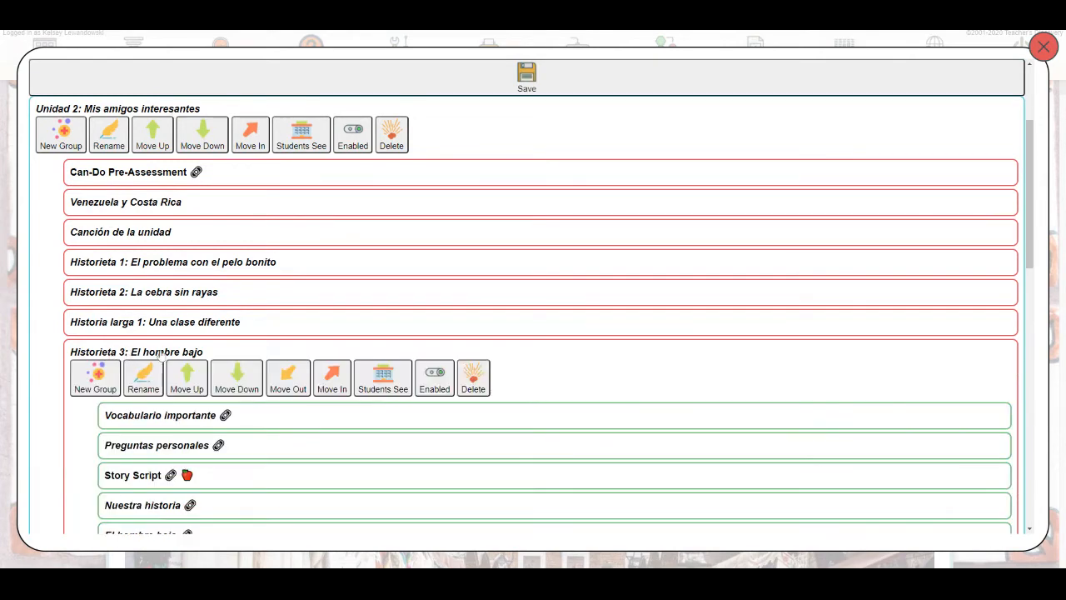
scroll(145, 350, down, 2)
click(160, 315)
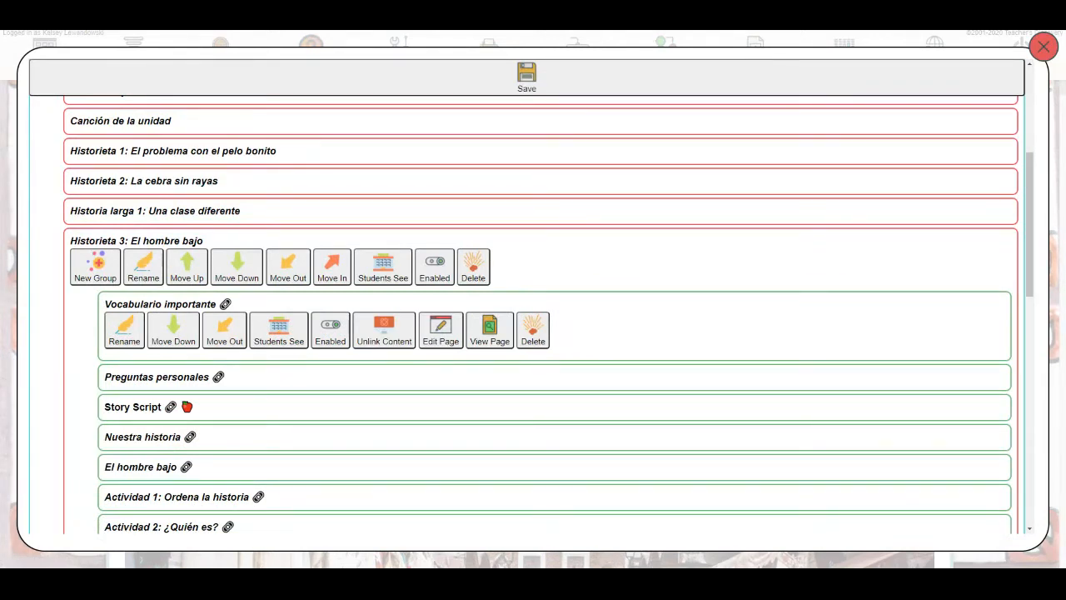
click(384, 273)
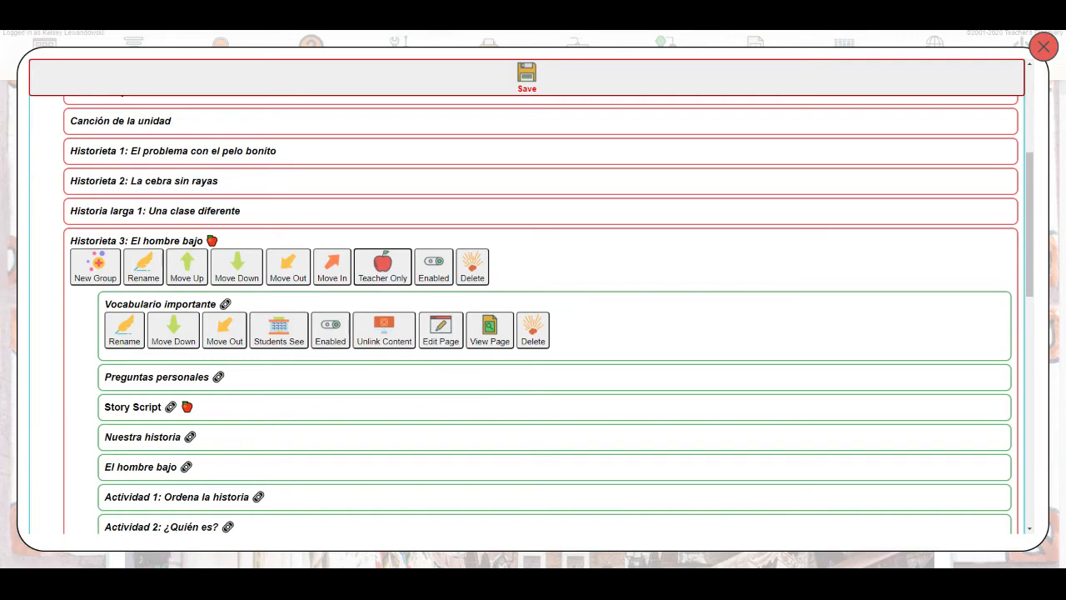
click(160, 246)
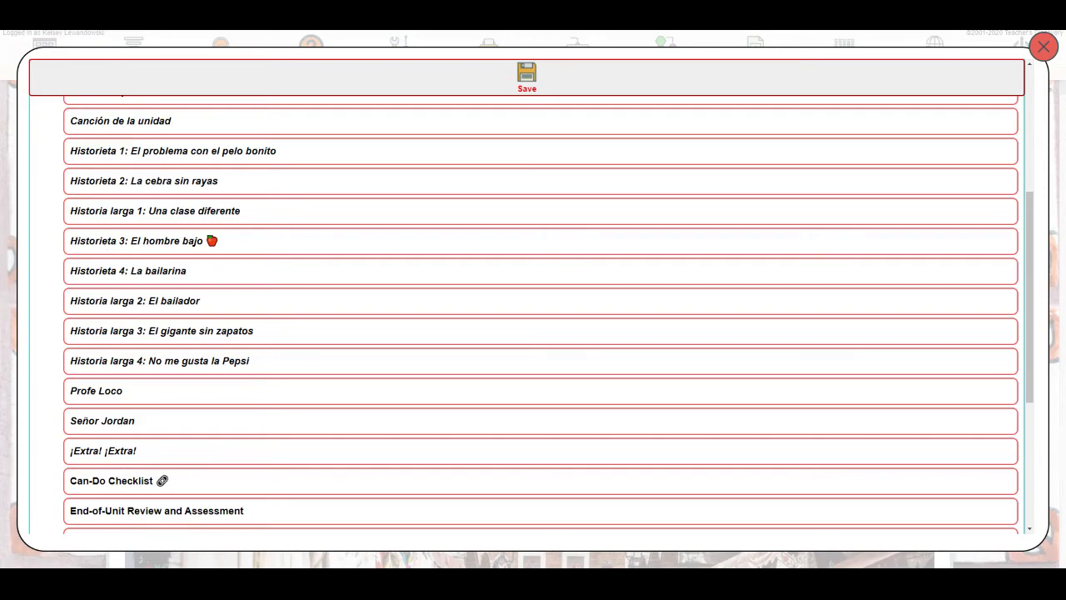
Set the whole Unidad 2: Mis amigos interesantes group to Teacher Only and save the Teacher Menu
scroll(66, 237, up, 5)
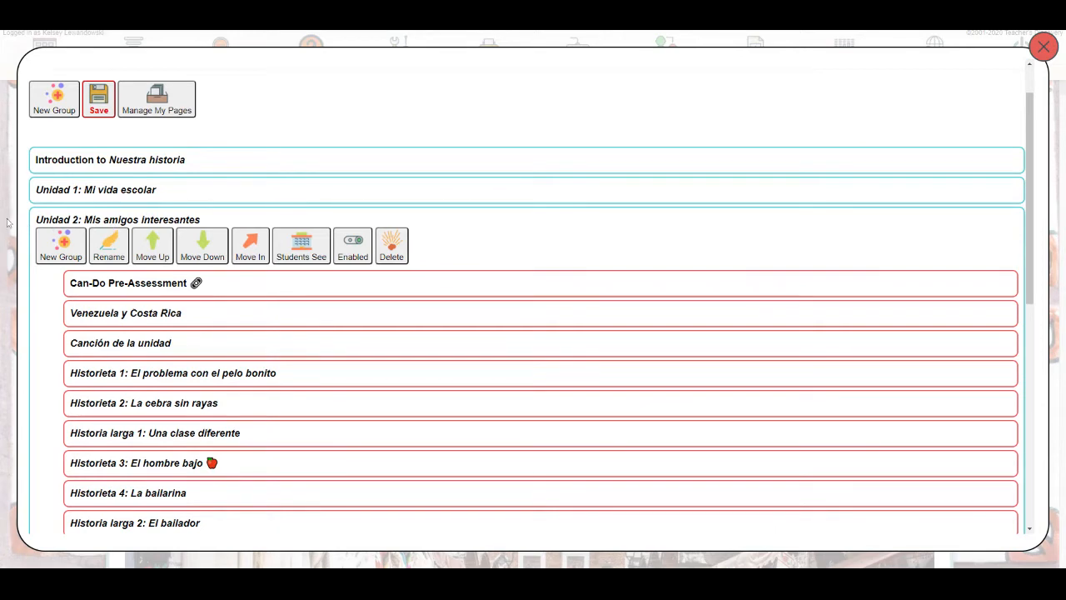
click(298, 260)
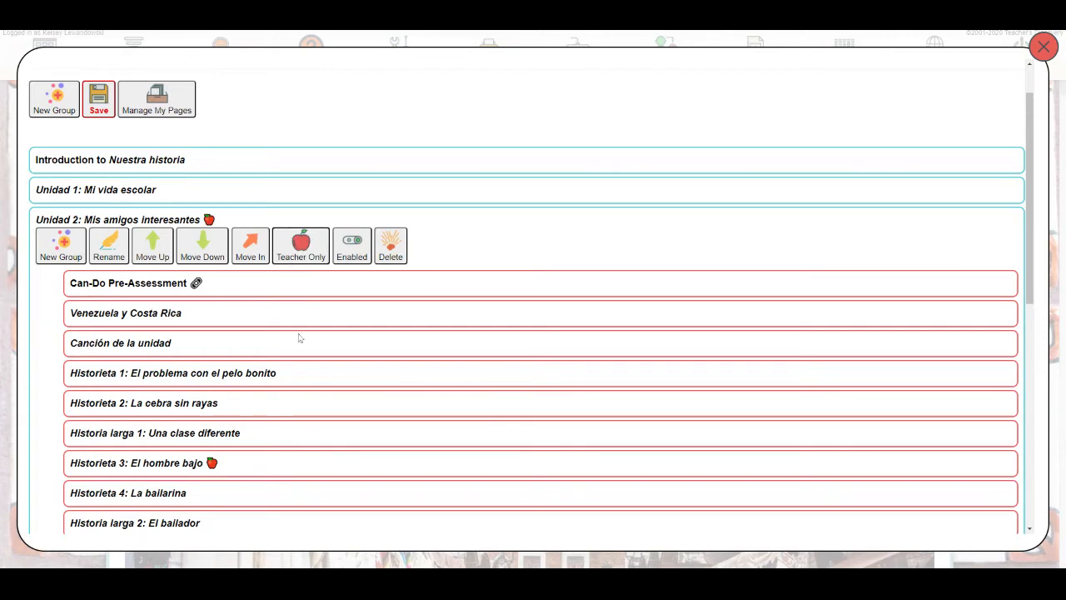
click(165, 220)
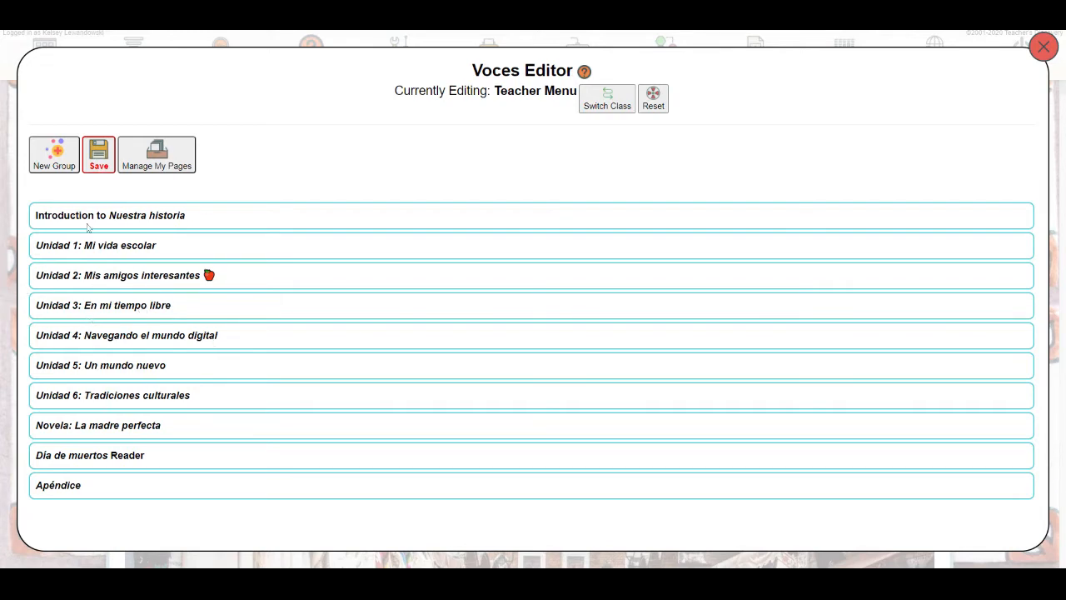
click(99, 163)
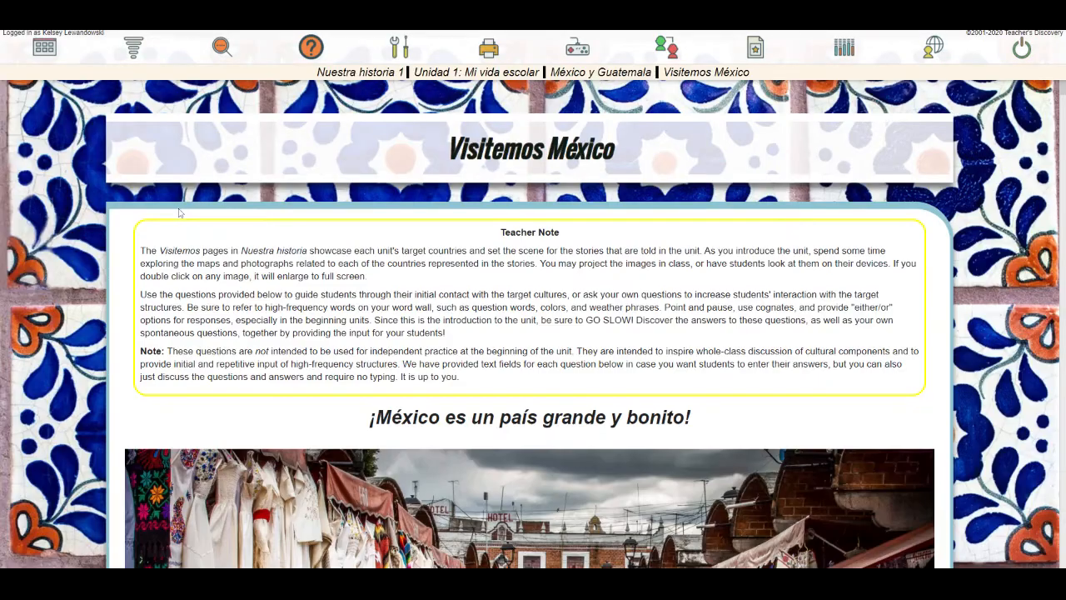
Check the teacher-only marks on Unidad 2 and its contents in the full directory, and close it
click(135, 49)
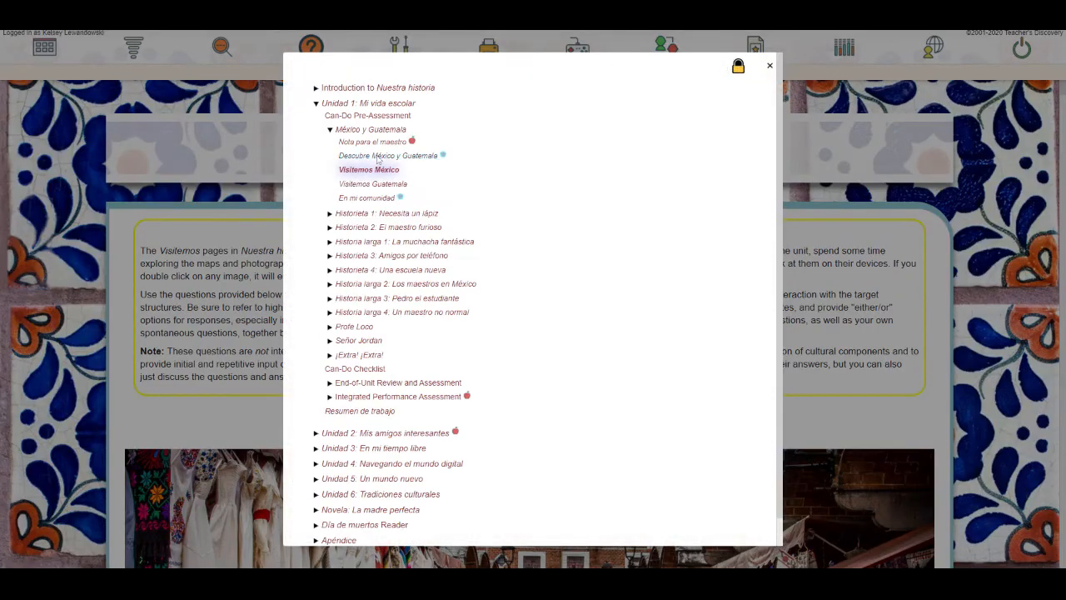
click(316, 103)
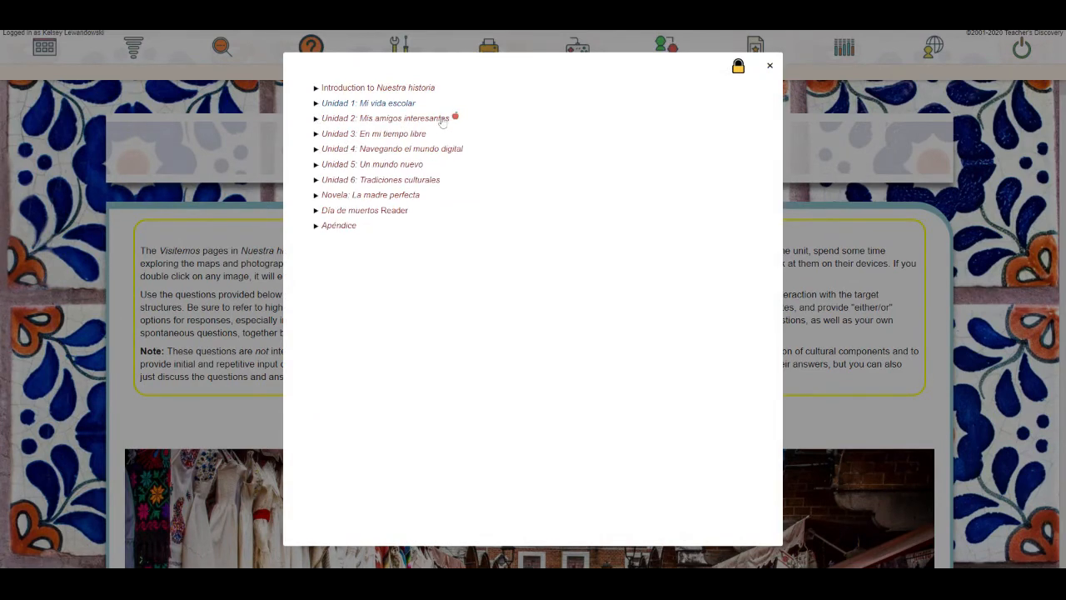
click(333, 121)
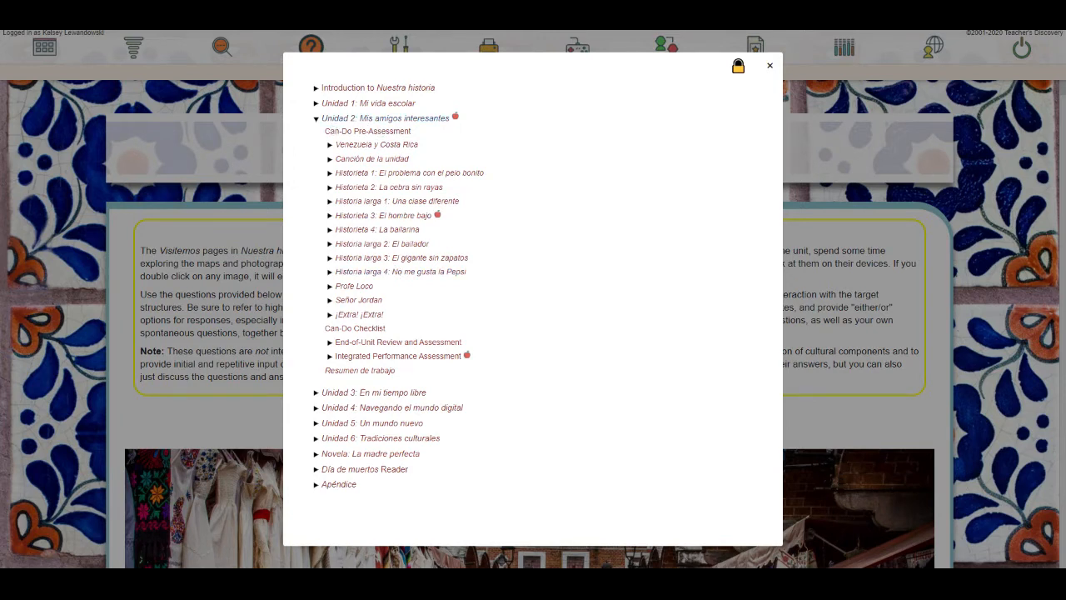
click(769, 65)
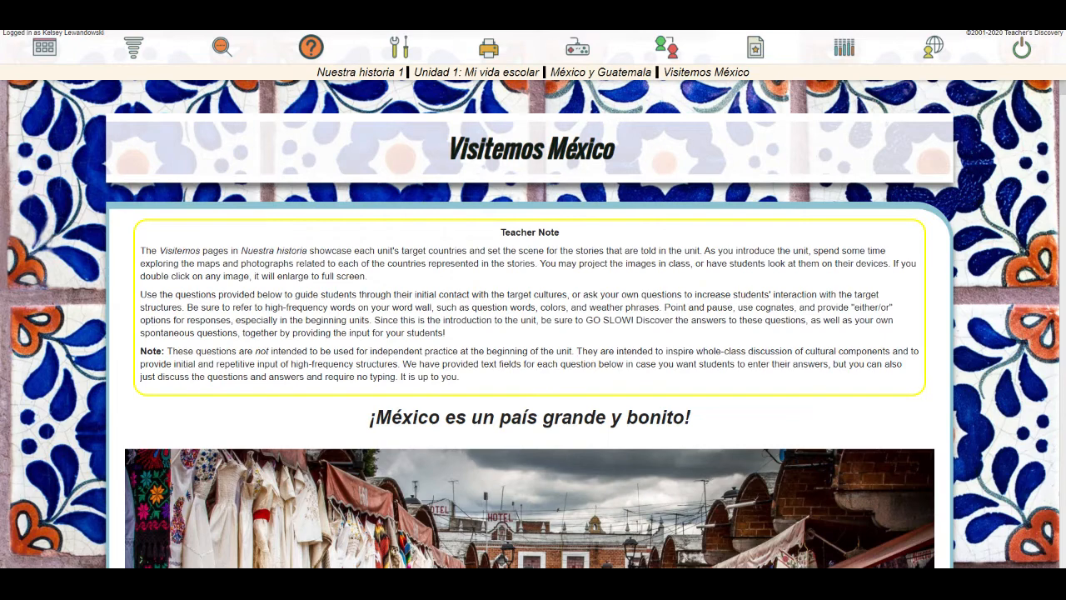
Open the Visitemos México page for editing in the Activity Creator
scroll(713, 176, down, 1)
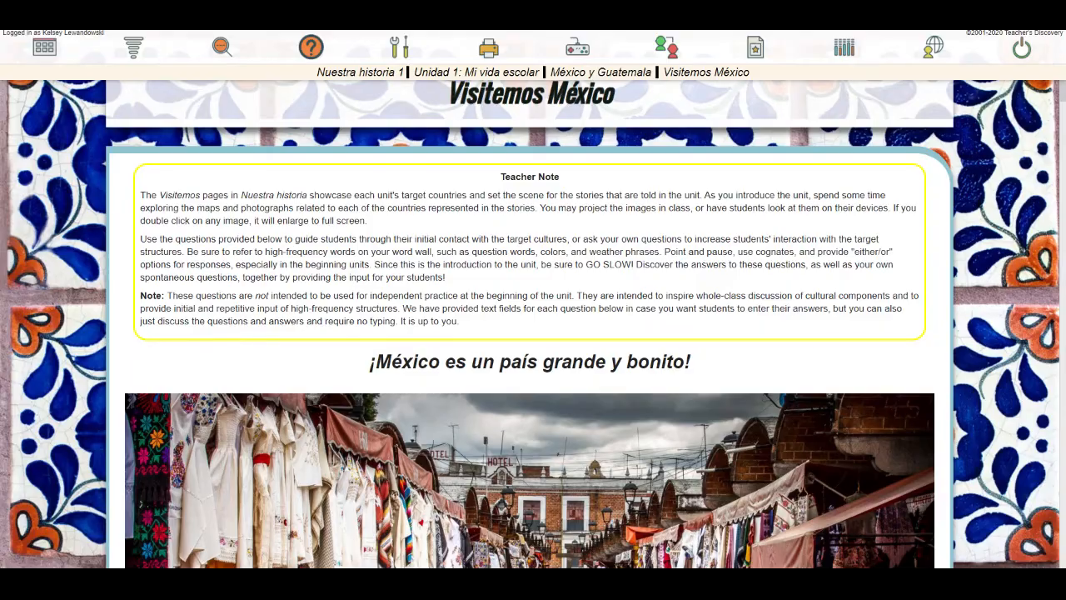
scroll(343, 155, down, 10)
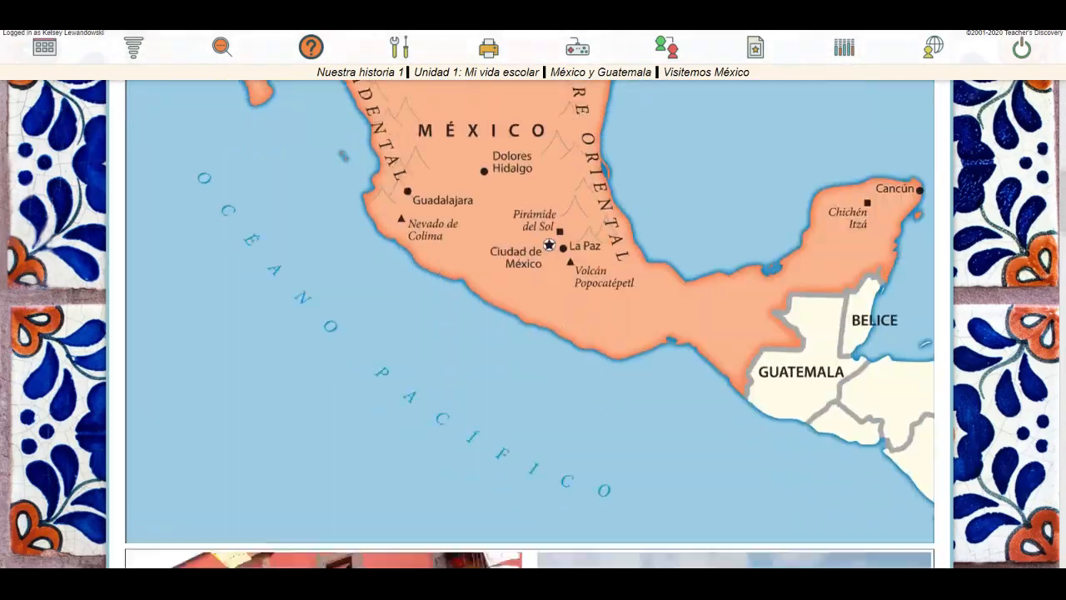
scroll(343, 154, down, 15)
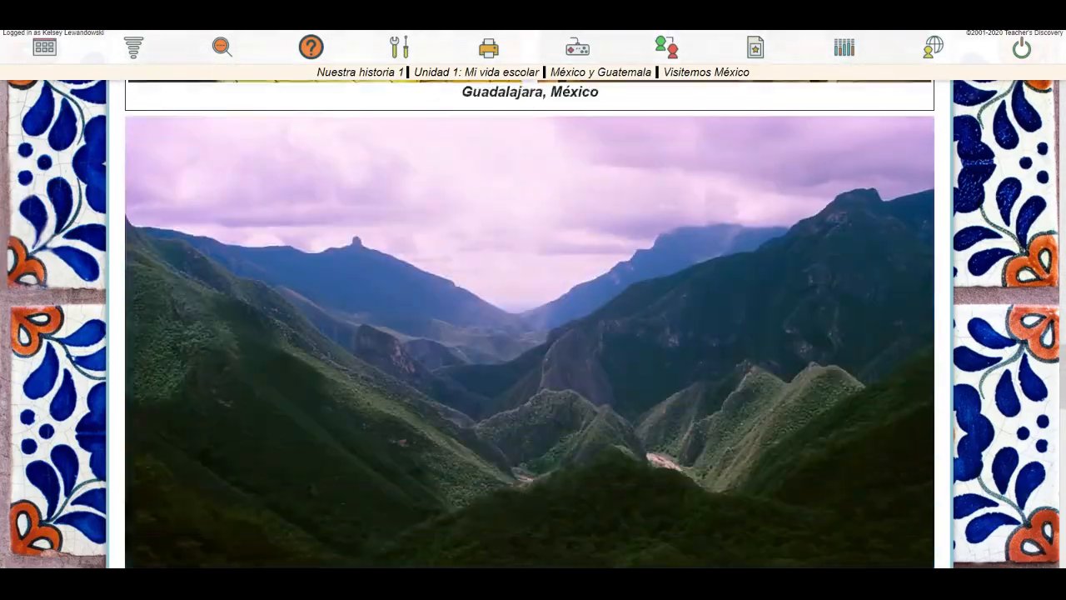
scroll(374, 197, down, 15)
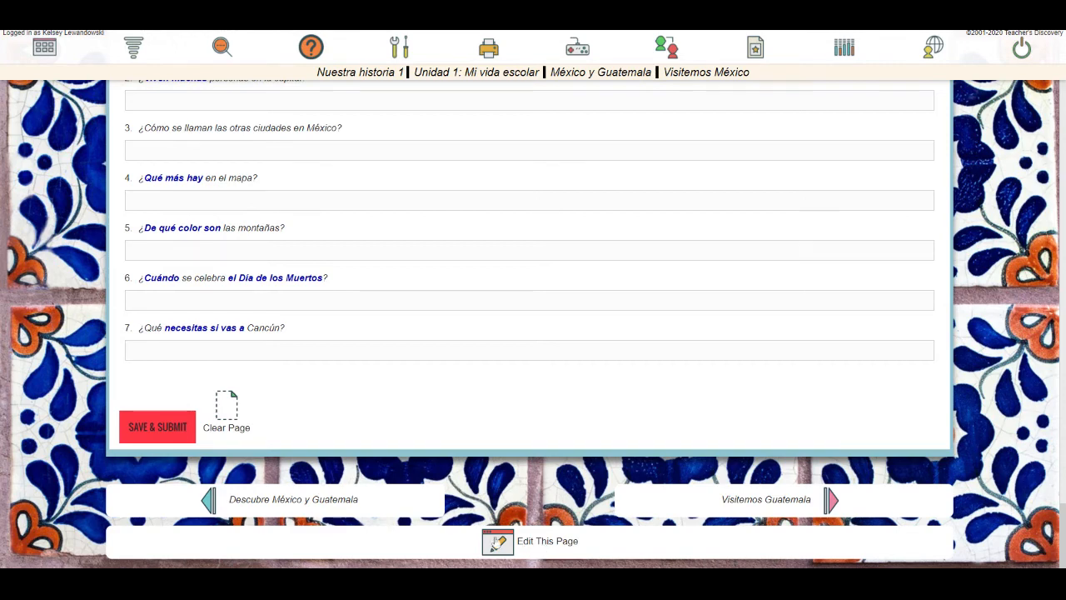
click(541, 543)
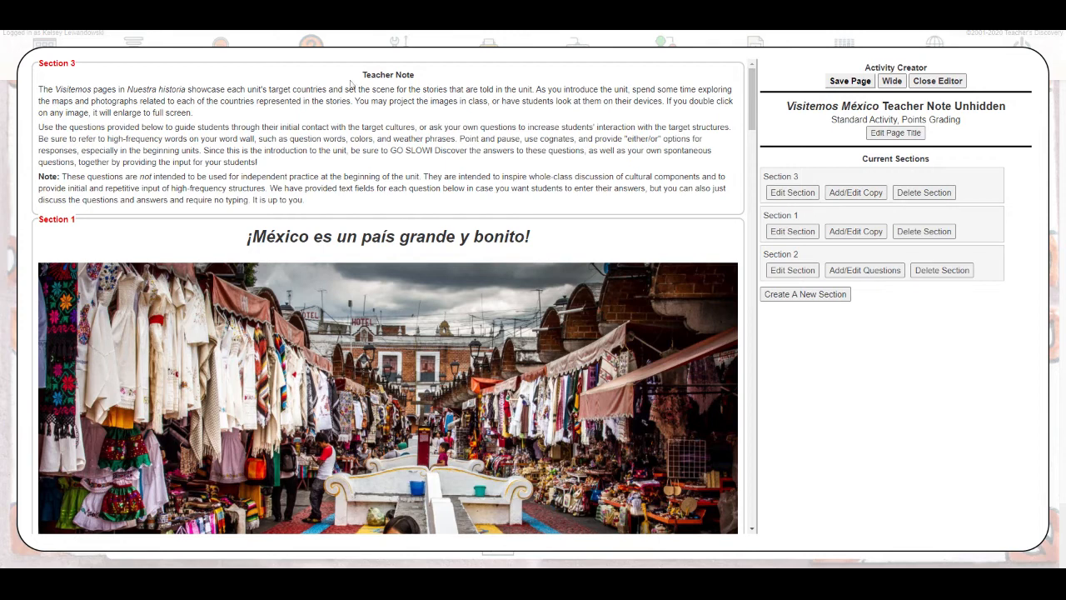
Turn off Teacher Only for Section 3 with the teacher note, save the section and page, and close the editor
drag(353, 83, 463, 84)
click(82, 63)
drag(80, 64, 38, 64)
click(47, 65)
click(792, 193)
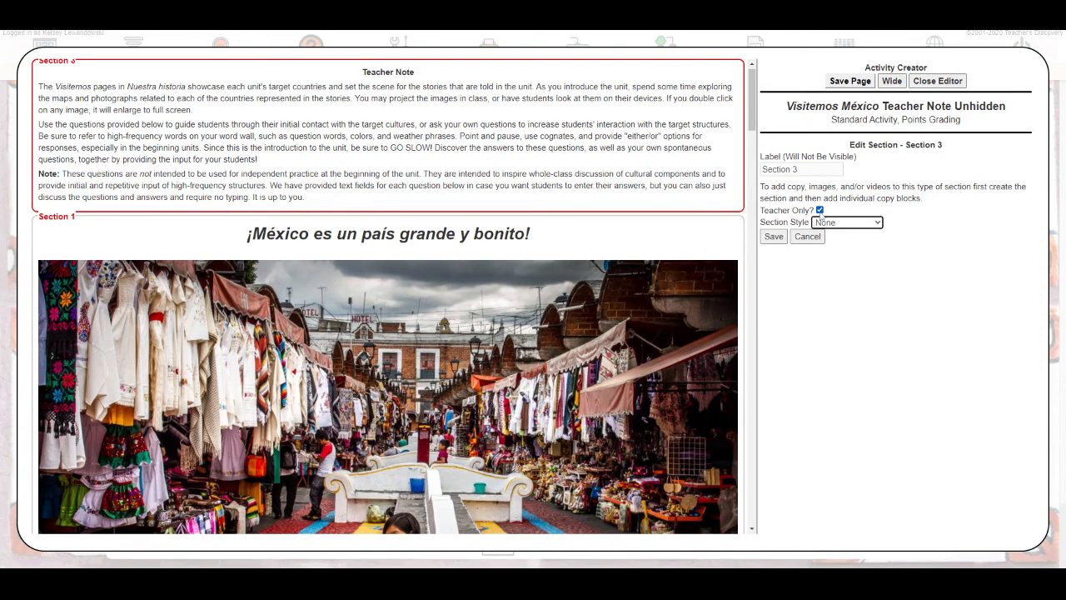
drag(765, 211, 819, 213)
click(859, 213)
click(819, 210)
click(774, 237)
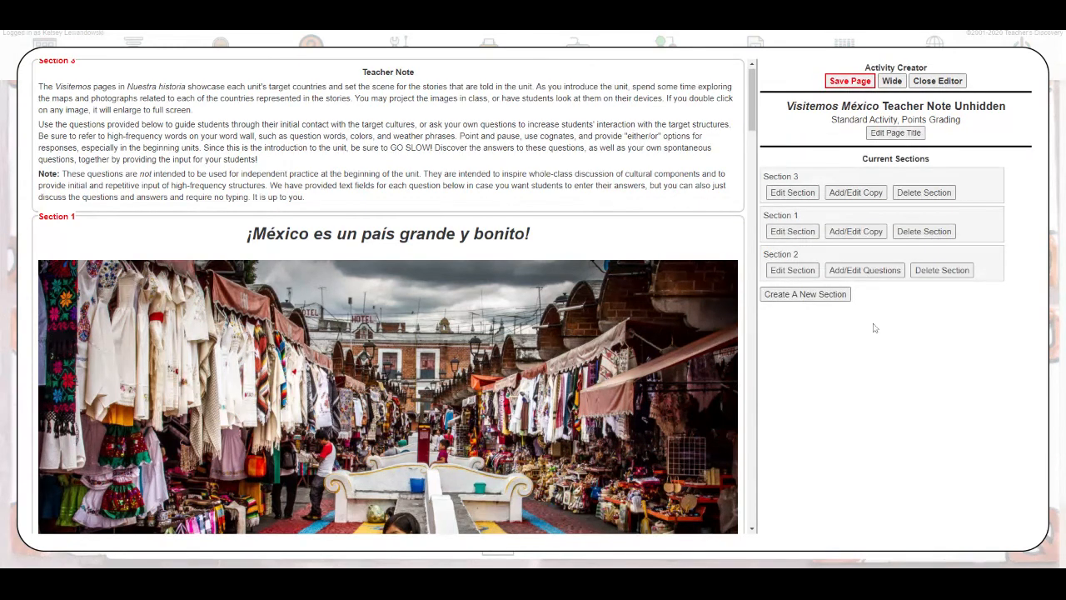
click(859, 85)
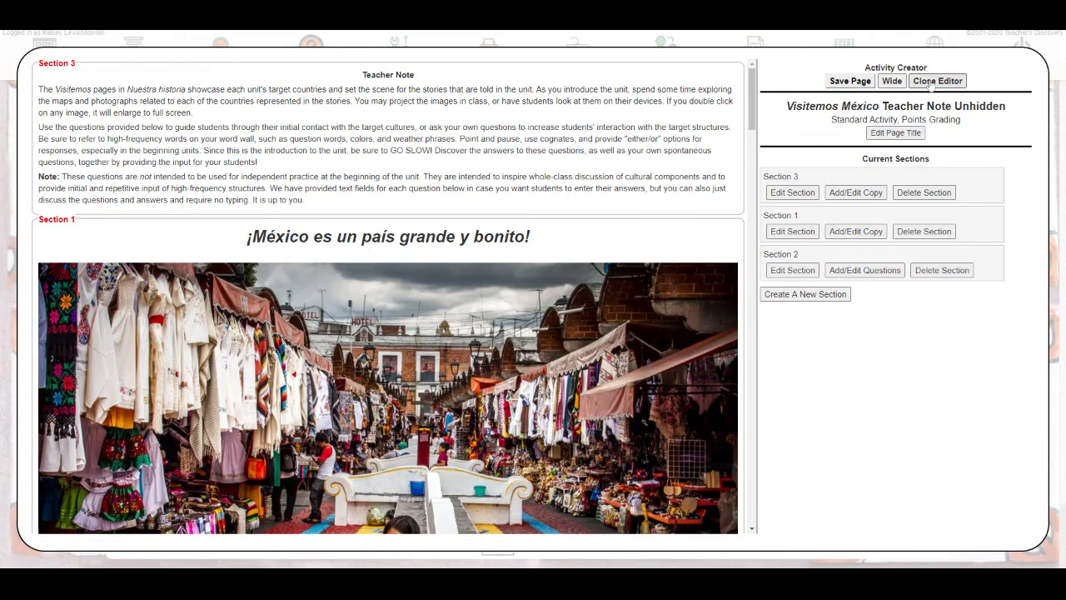
click(930, 84)
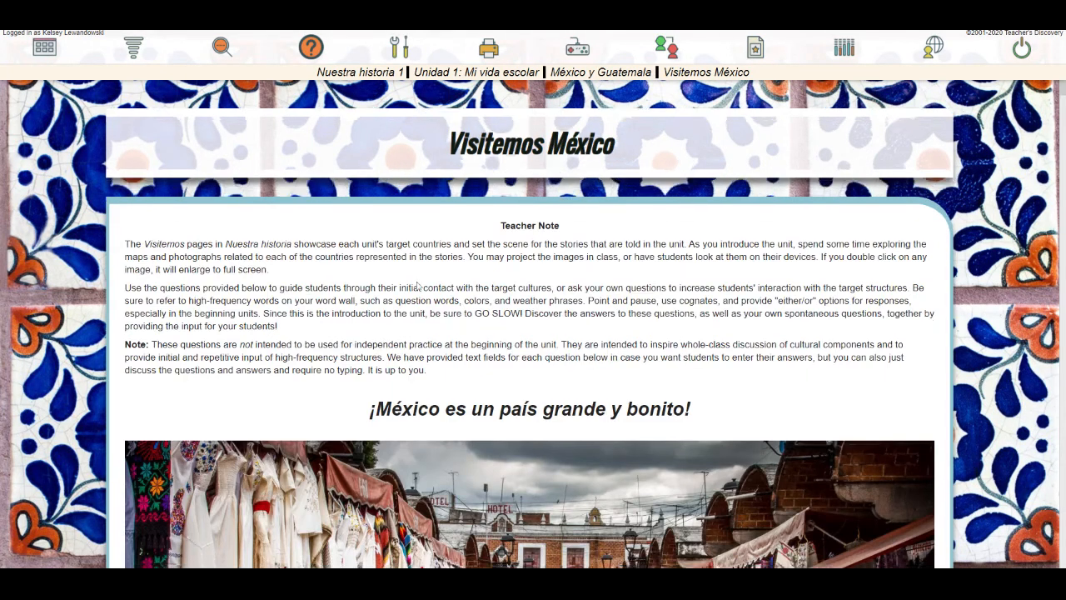
Open the Voces help guide with its support contact options
scroll(417, 285, down, 1)
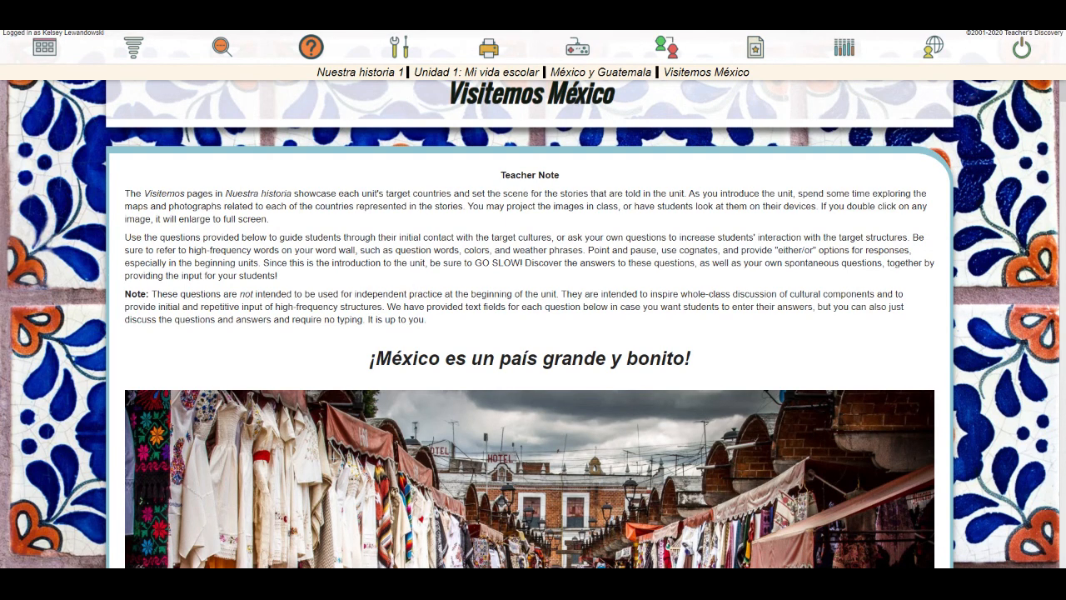
click(311, 47)
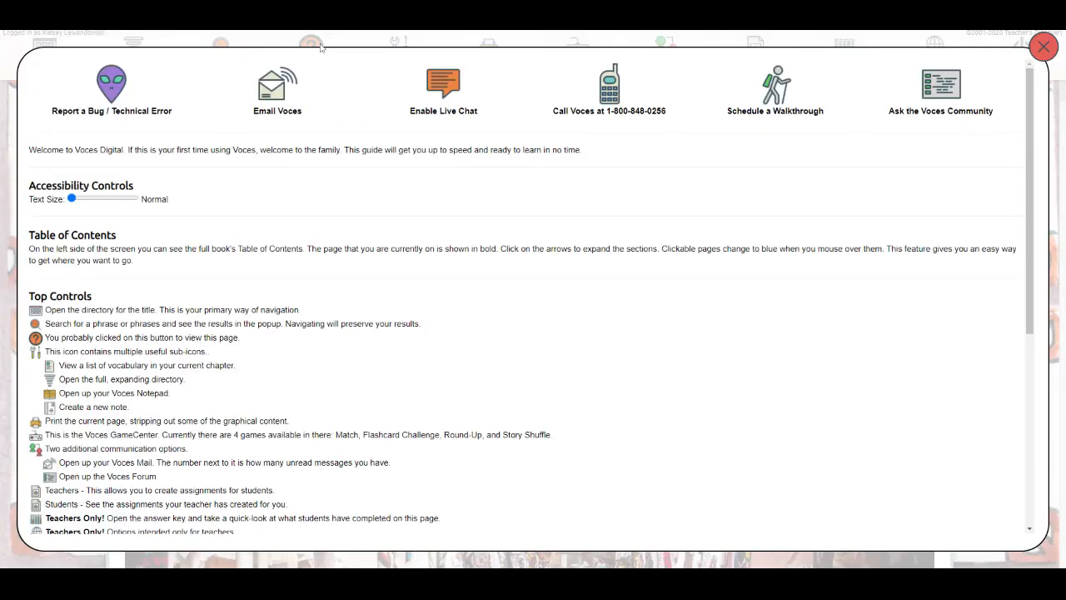